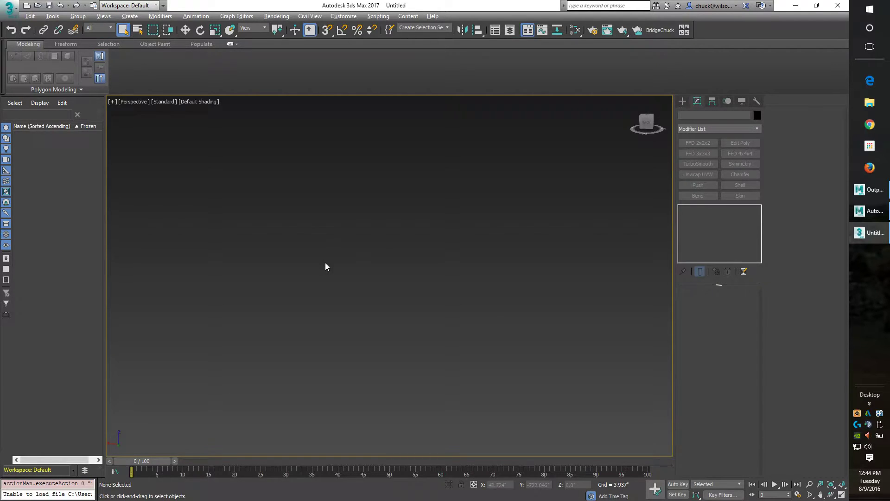
Step: Create a large sphere in the viewport centre and frame it in view
right_click(307, 217)
click(319, 206)
drag(309, 239, 370, 297)
key(z)
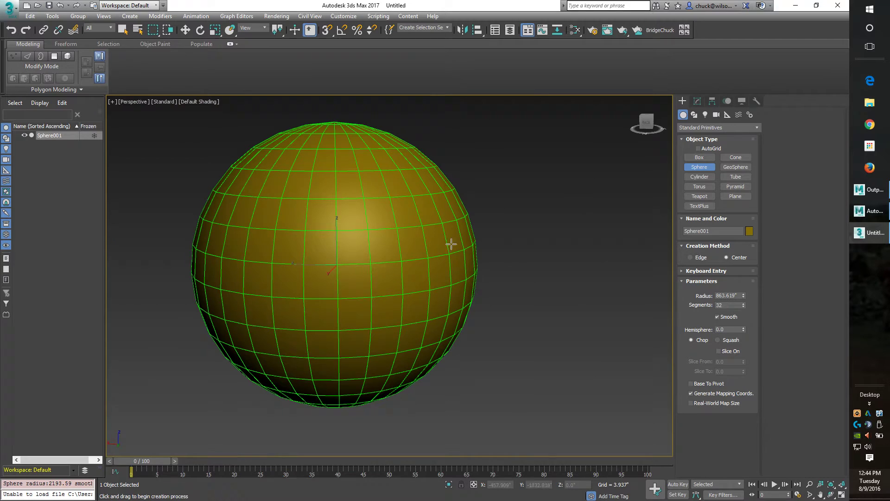
Step: Convert the sphere to Editable Poly and select its 32-edge equator loop in Edge mode
key(alt+c)
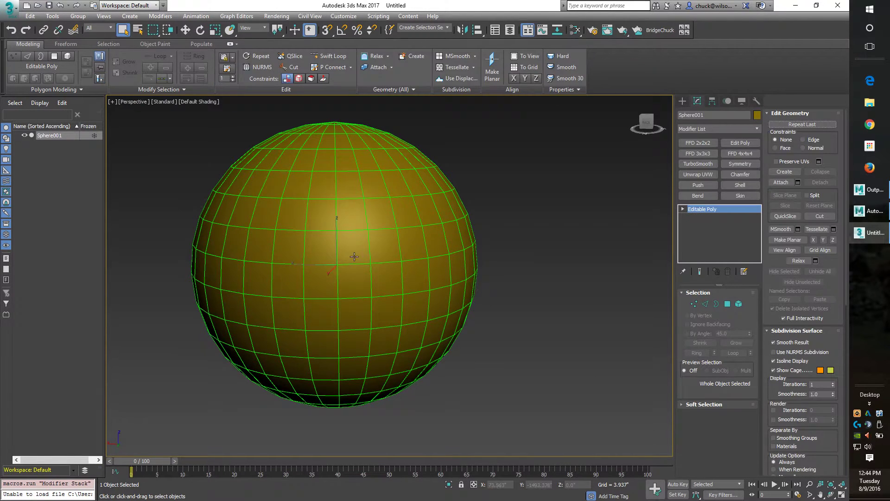
key(1)
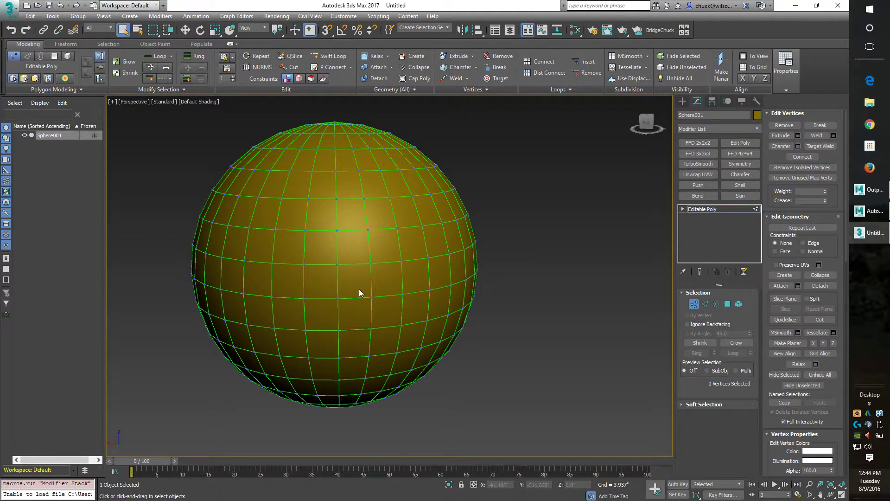
alt+middle_drag(333, 284, 331, 283)
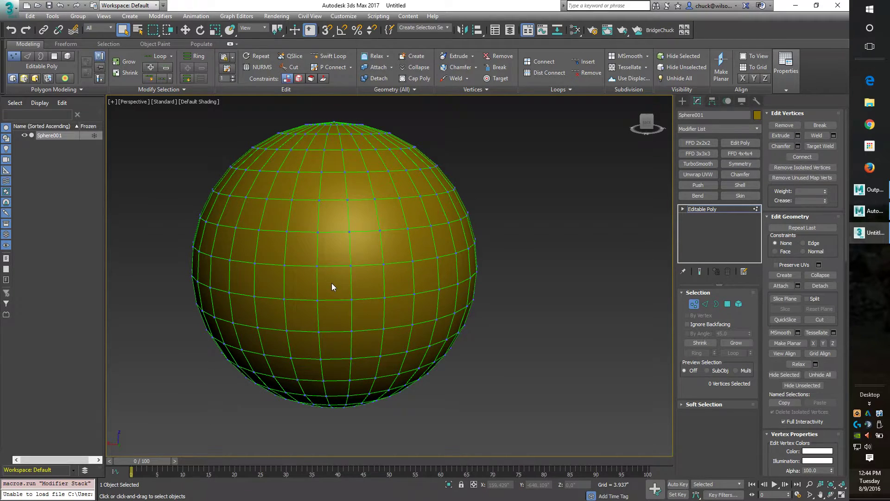
key(2)
double_click(336, 266)
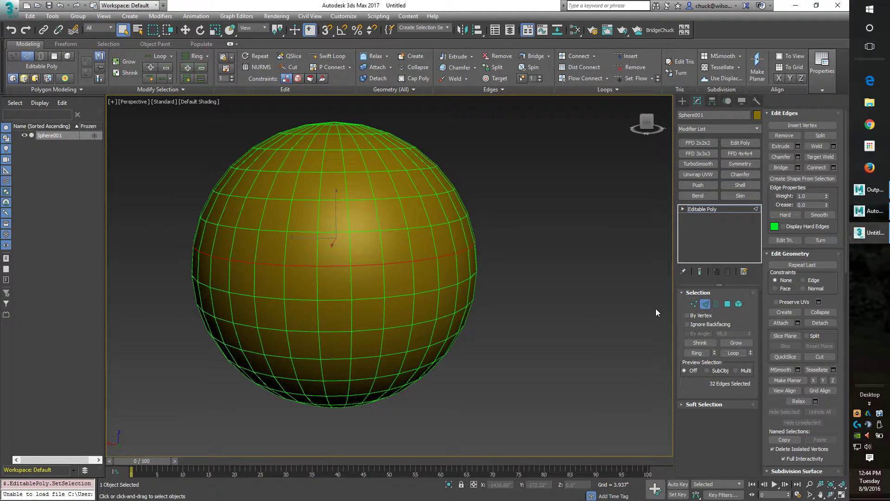
Step: Convert the equator edges to vertices, then select one polygon below the sphere's centre
click(693, 304)
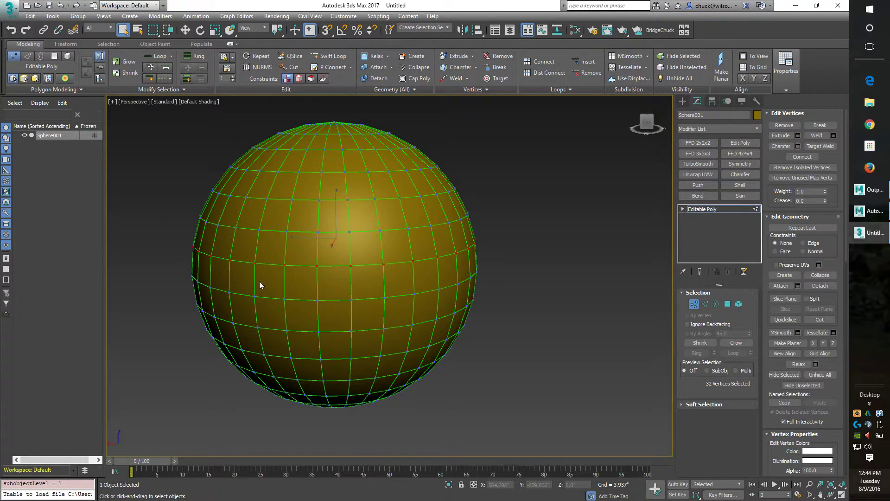
click(727, 304)
click(366, 281)
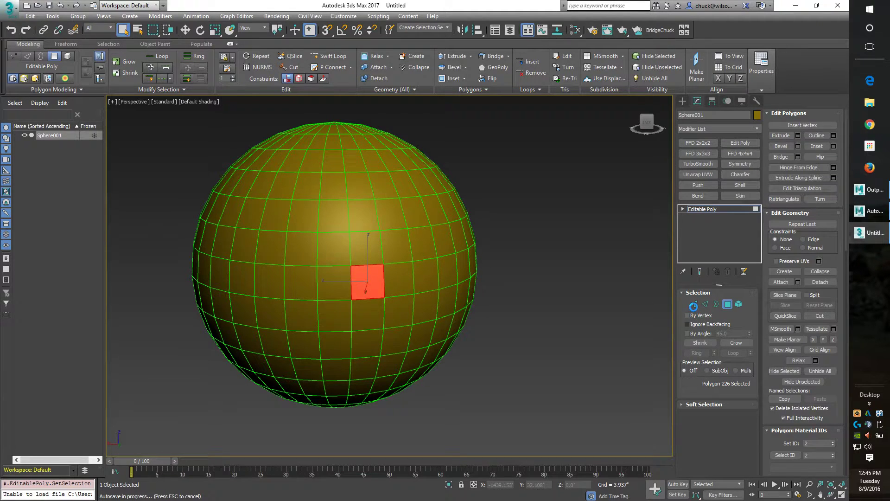
Step: Convert the polygon to its 4 corner vertices, then to 12 edges, and minimize 3ds Max
ctrl+click(693, 304)
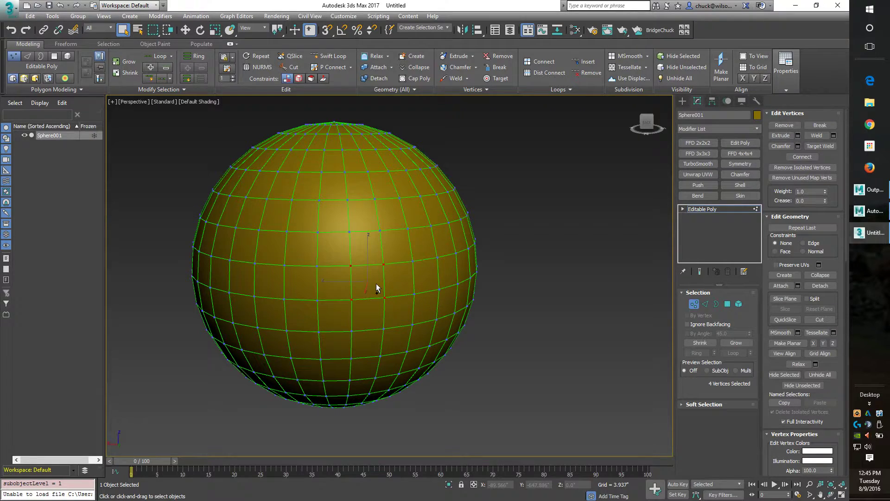
ctrl+click(703, 304)
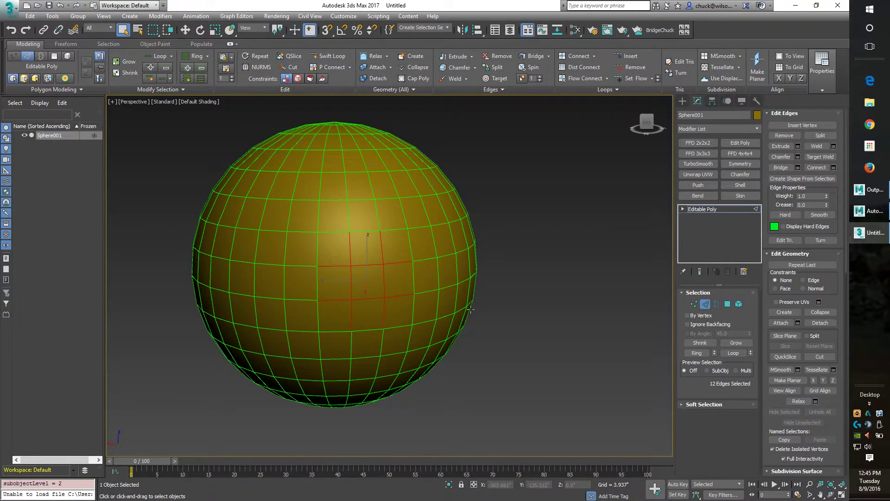
alt+middle_drag(486, 280, 474, 275)
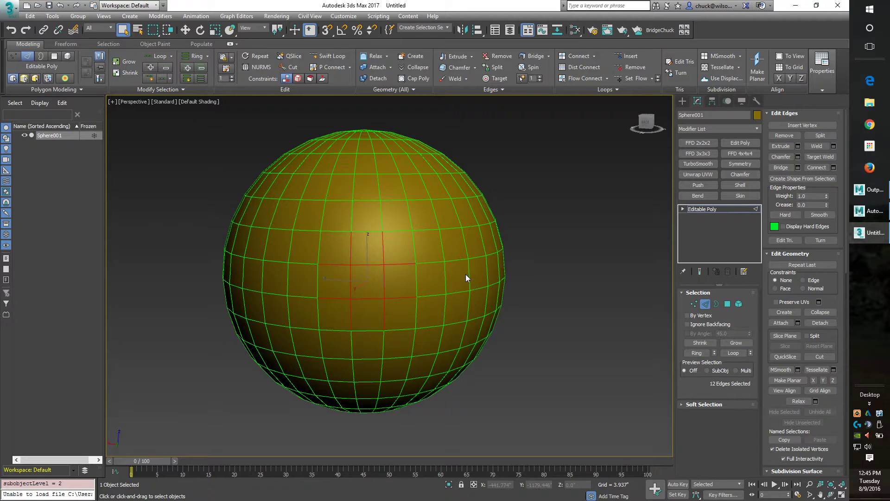
alt+middle_drag(380, 287, 307, 231)
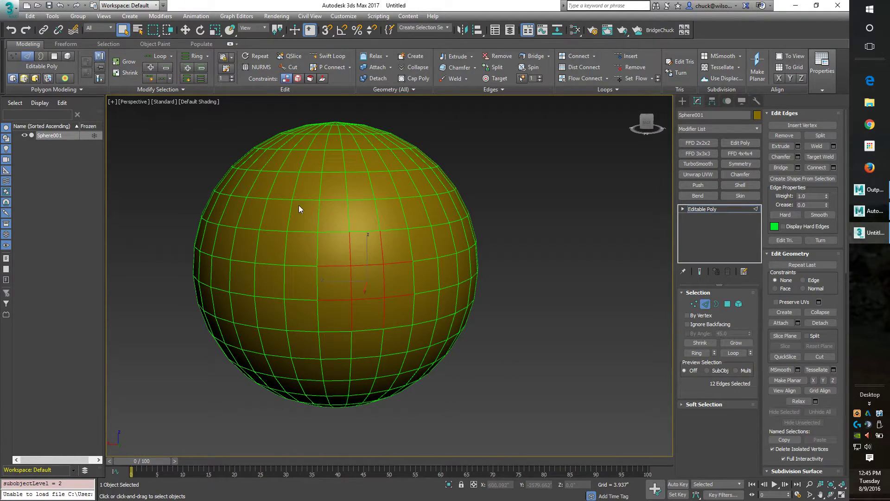
click(795, 5)
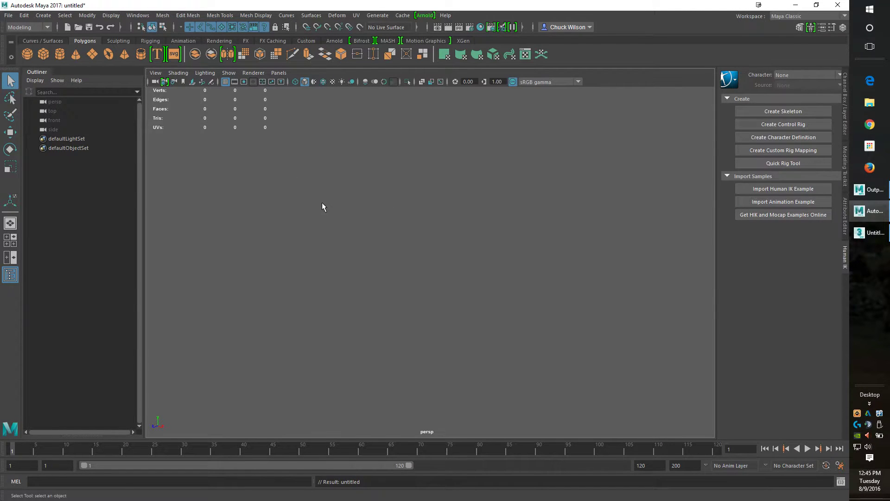
Step: Create polygon sphere pSphere1 and select a horizontal 20-edge loop in edge mode
click(27, 54)
drag(387, 211, 445, 278)
mouse_move(528, 283)
alt+middle_down()
mouse_move(518, 263)
mouse_move(521, 295)
alt+middle_up()
key(F10)
double_click(427, 288)
alt+middle_drag(455, 309, 456, 322)
alt+drag(456, 321, 479, 308)
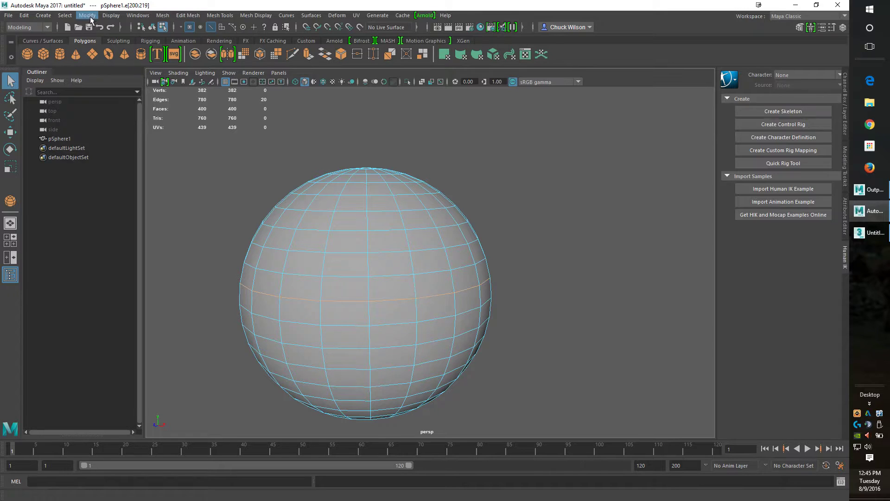
Step: Use Select > Convert Selection to turn the loop into vertices, then 40 faces, then 100 edges
click(70, 16)
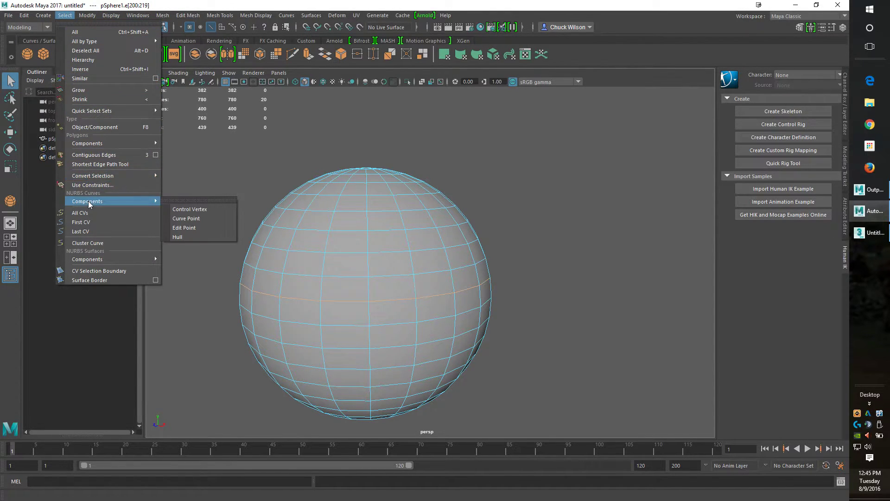
mouse_move(100, 177)
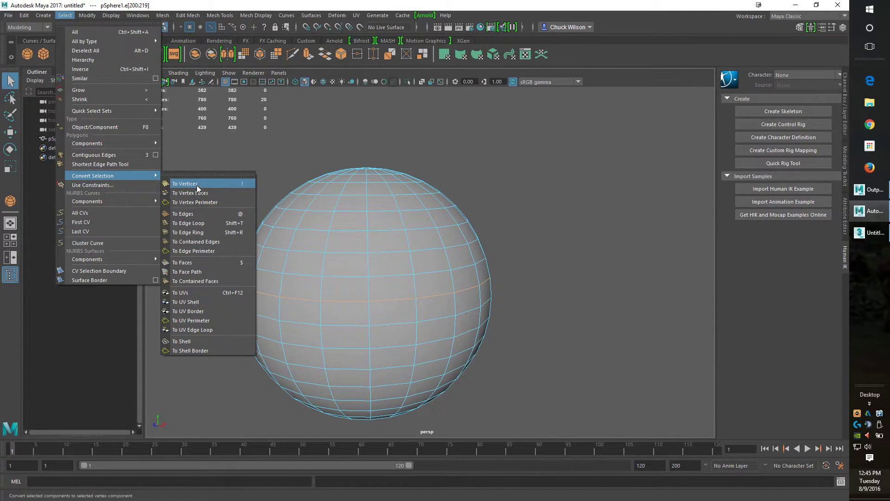
click(244, 185)
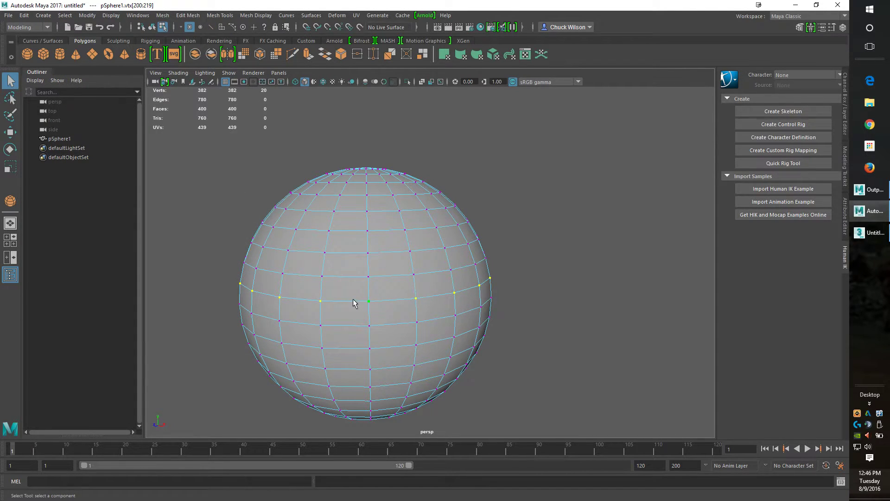
click(65, 15)
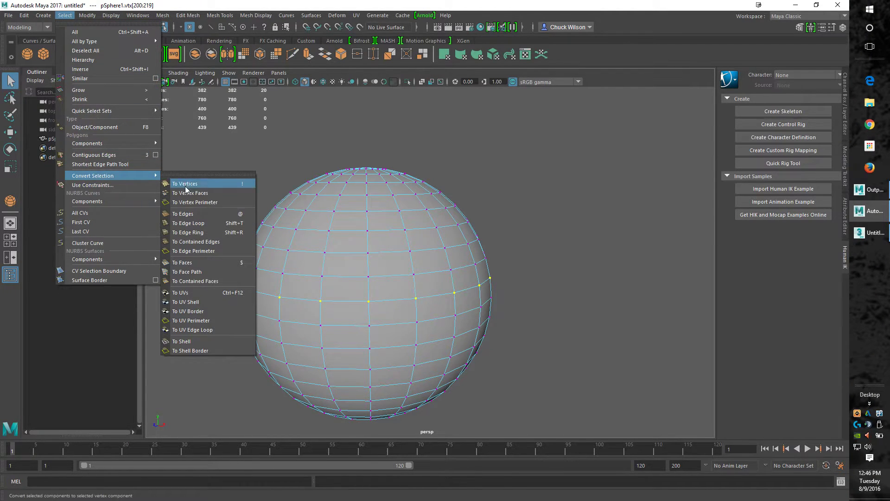
click(194, 264)
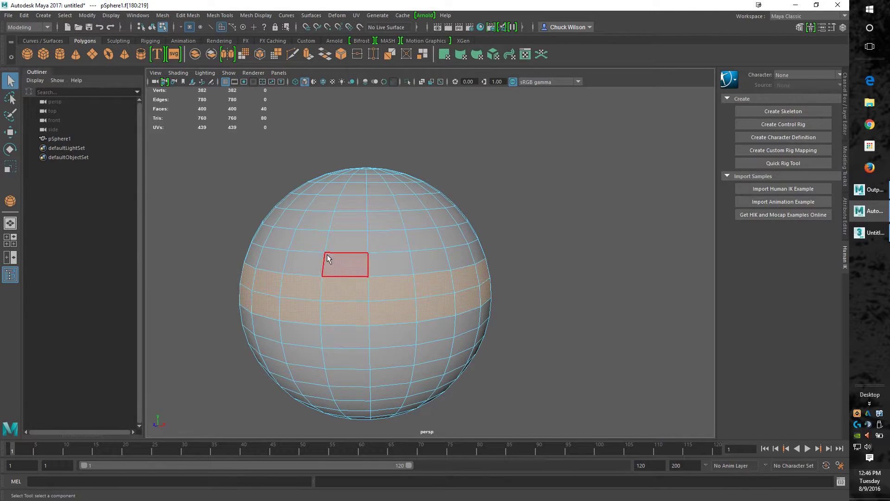
click(65, 16)
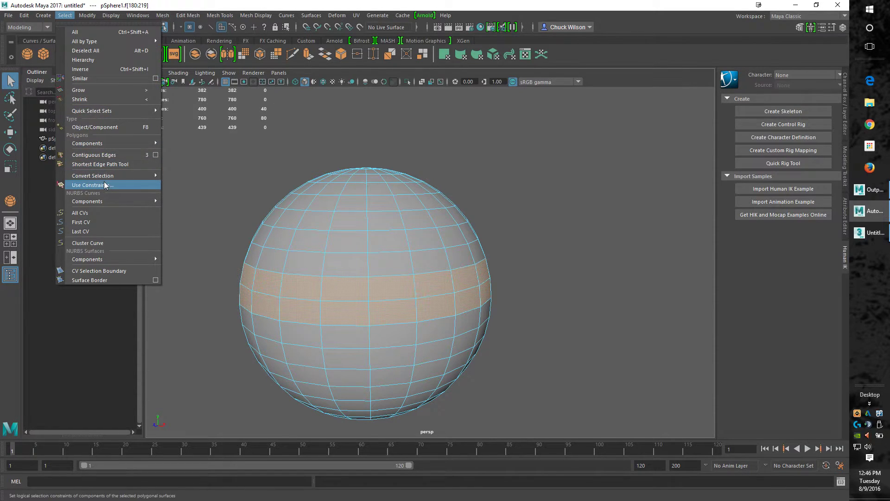
mouse_move(109, 178)
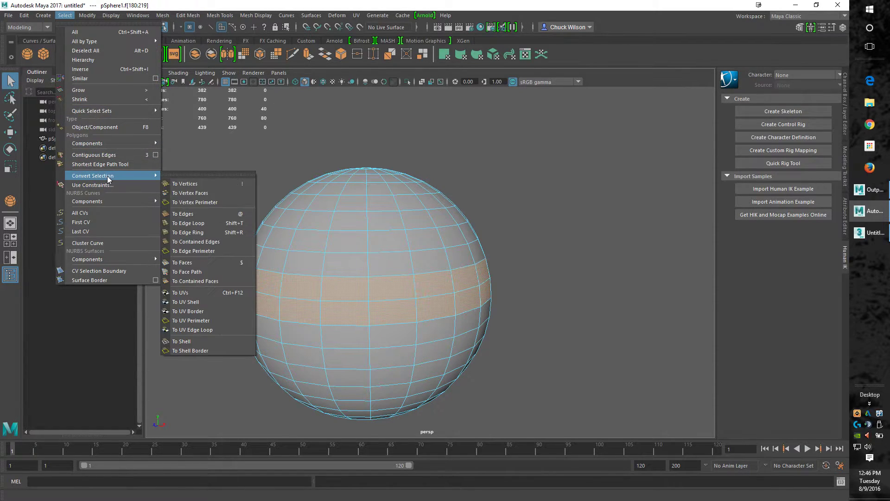
click(196, 213)
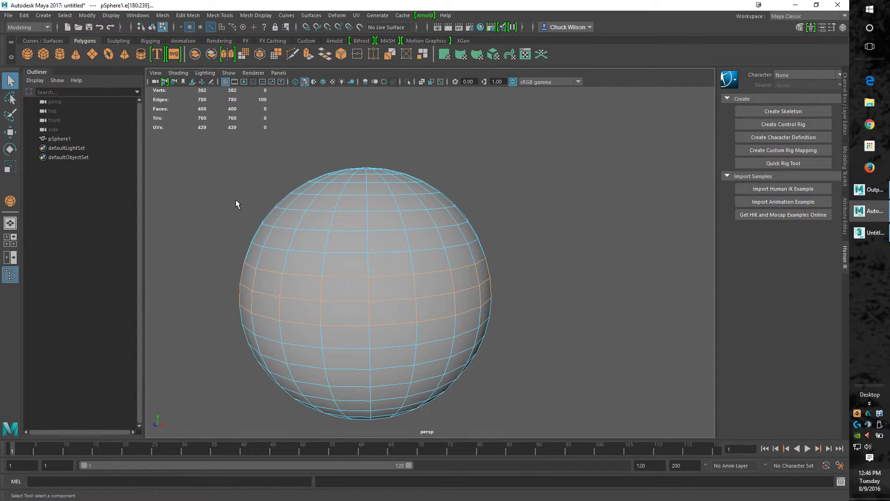
Step: In 3ds Max, go to Polygon mode and convert the selection to vertices, edges, then 9 polygons
click(857, 231)
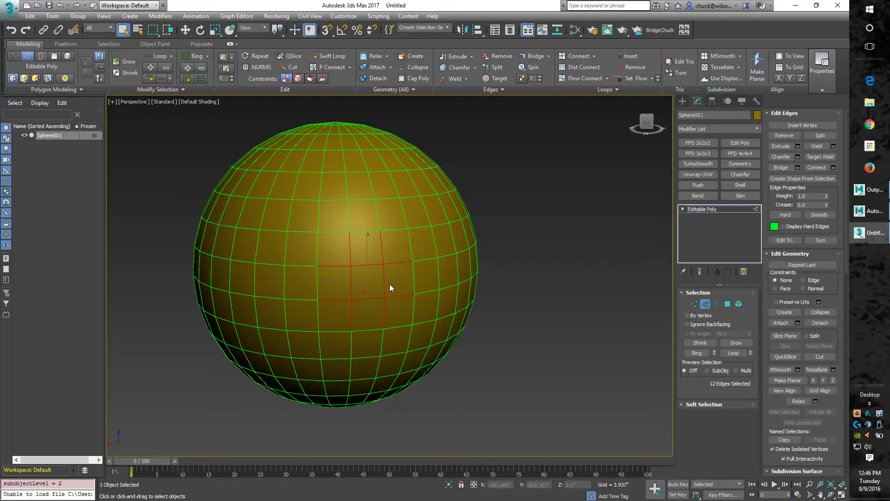
key(3)
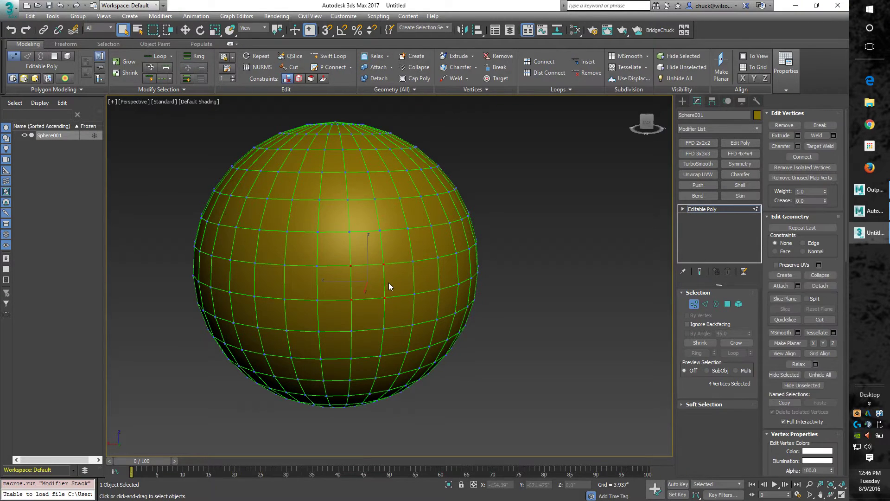
key(4)
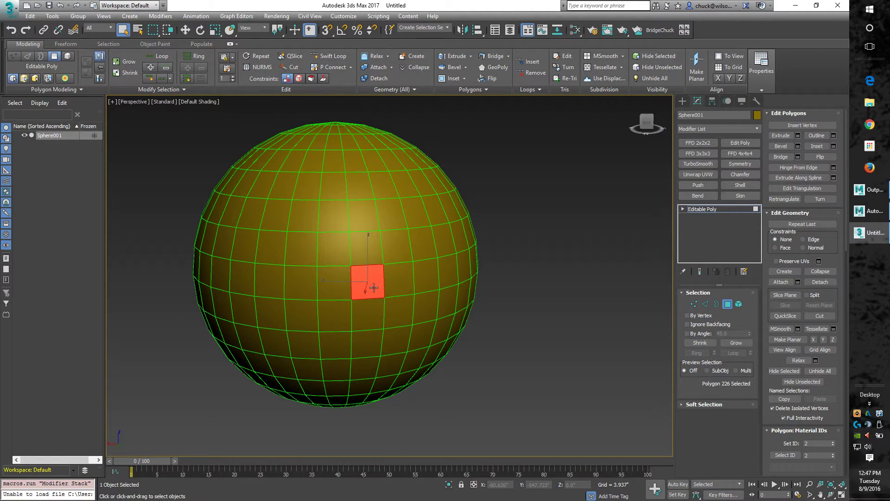
key(1)
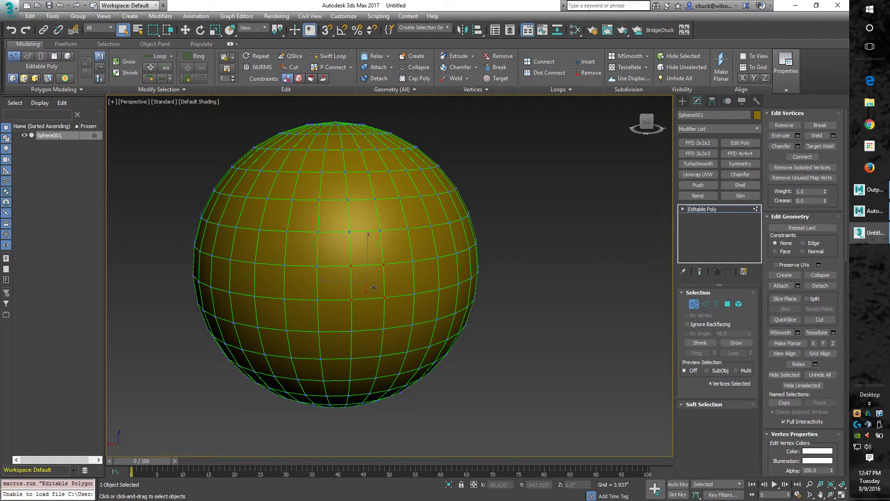
key(2)
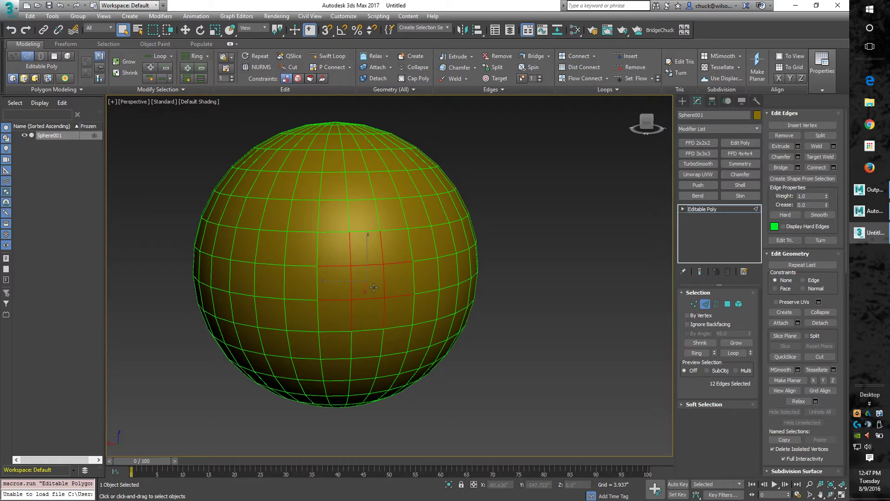
key(4)
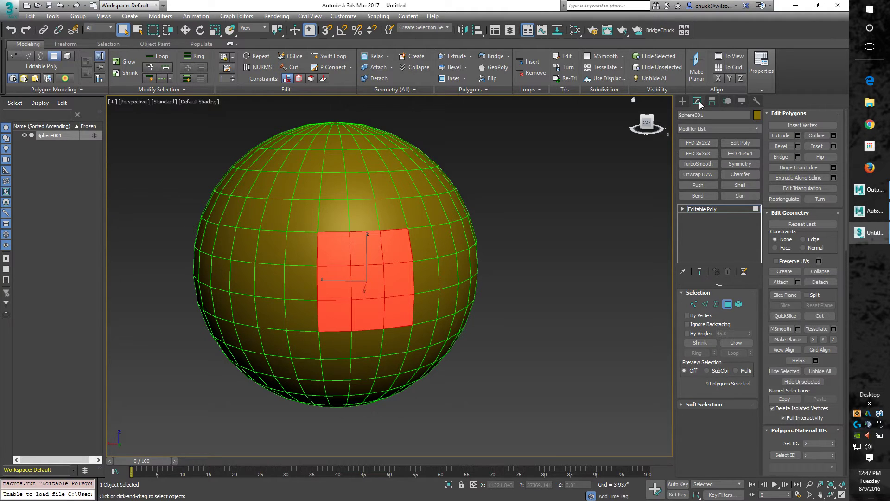
Step: In Maya, convert the 100 edges to 60 vertices, then to 80 faces with Ctrl+F9 and Ctrl+F11
click(795, 6)
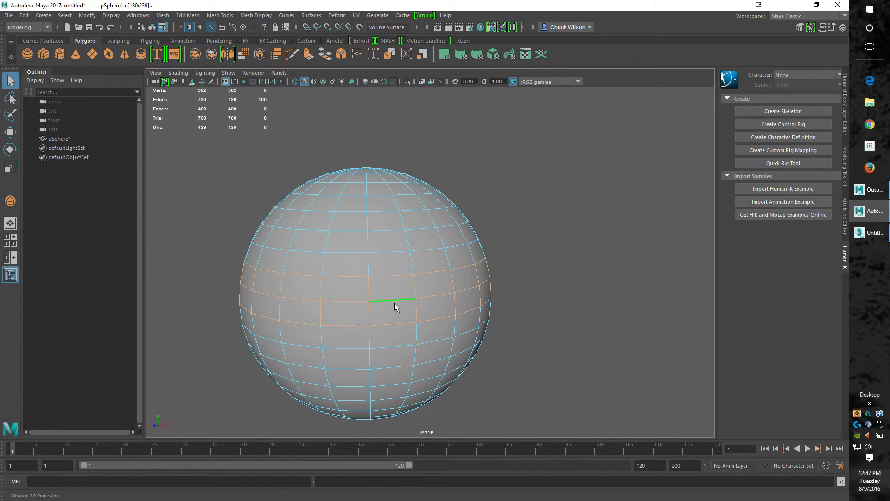
key(F9)
key(F11)
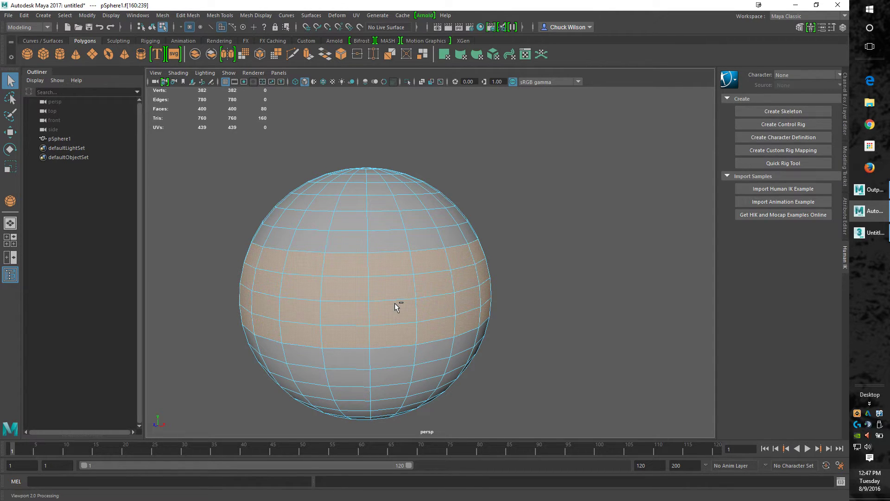
mouse_move(319, 314)
alt+mouse_down()
mouse_move(310, 288)
mouse_move(322, 298)
mouse_move(368, 298)
mouse_move(318, 298)
alt+mouse_up()
alt+drag(379, 327, 395, 308)
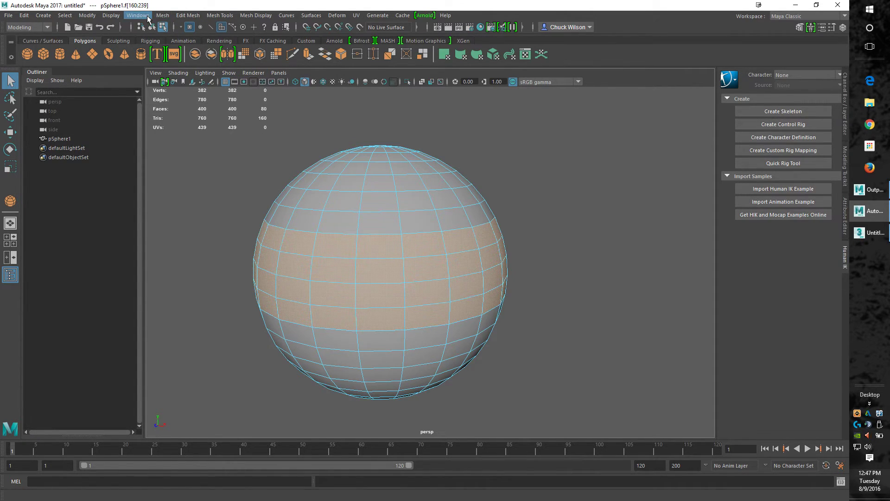
Step: Open the Hotkey Editor from Windows > Settings/Preferences and move it fully into view
click(147, 17)
mouse_move(176, 105)
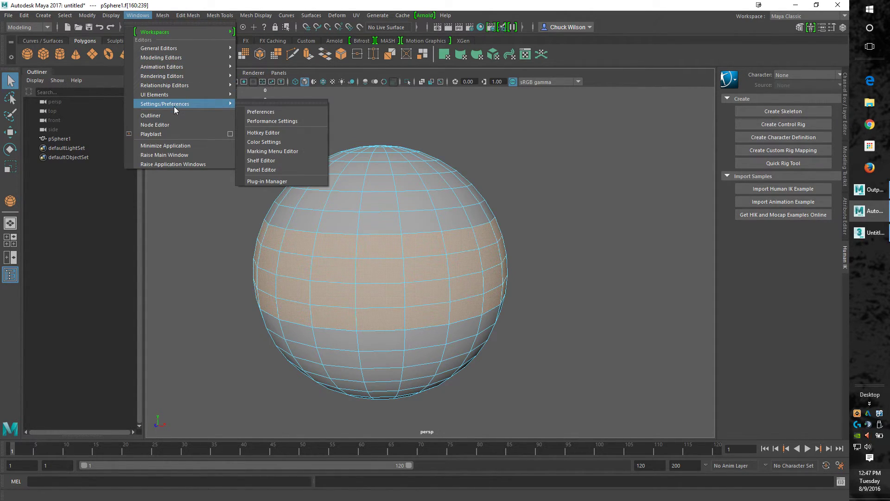
click(265, 133)
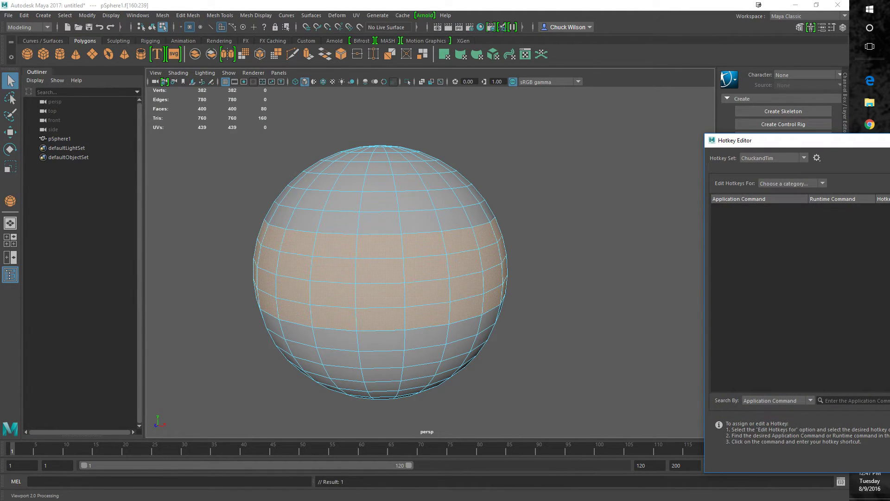
key(alt+F4)
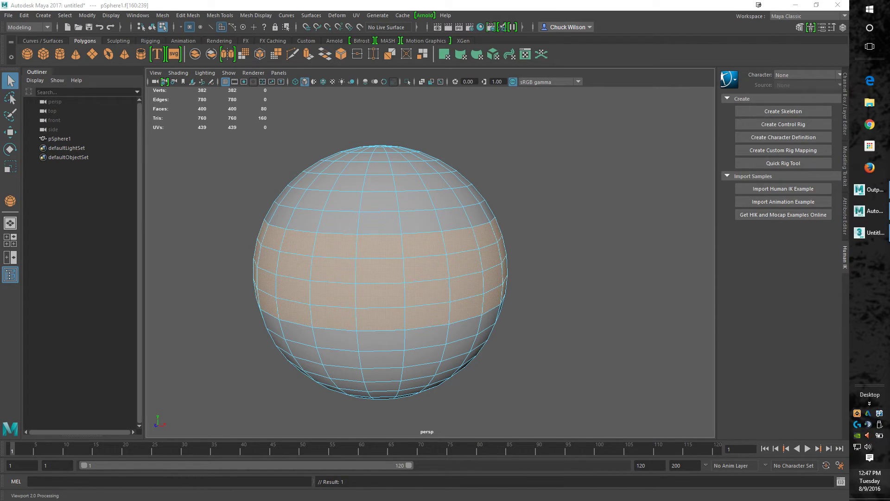
drag(889, 21, 692, 22)
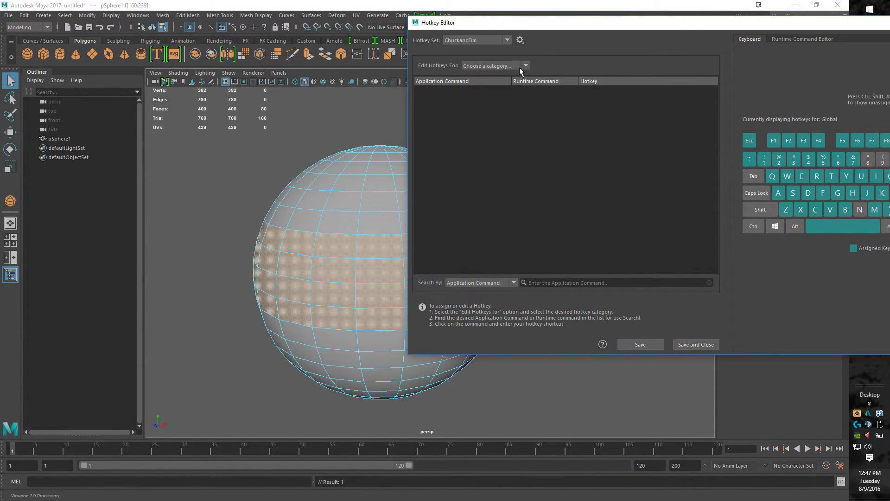
Step: Set Edit Hotkeys For to Menu items
click(525, 66)
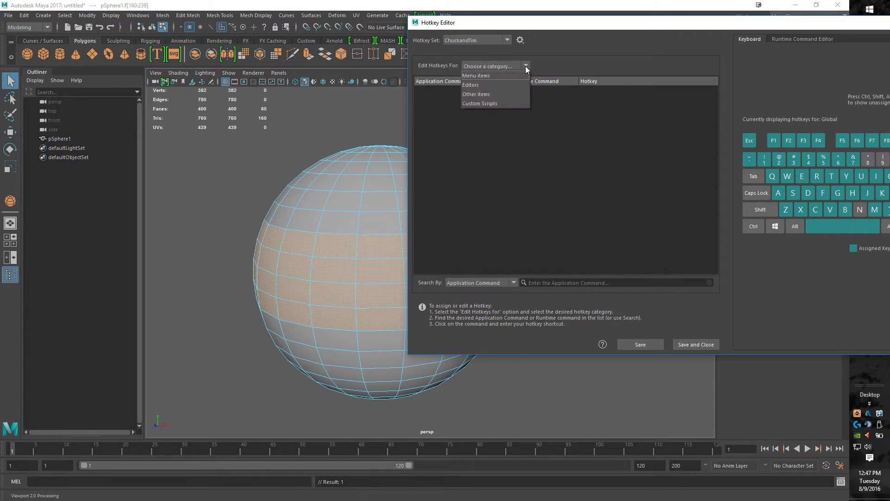
click(516, 73)
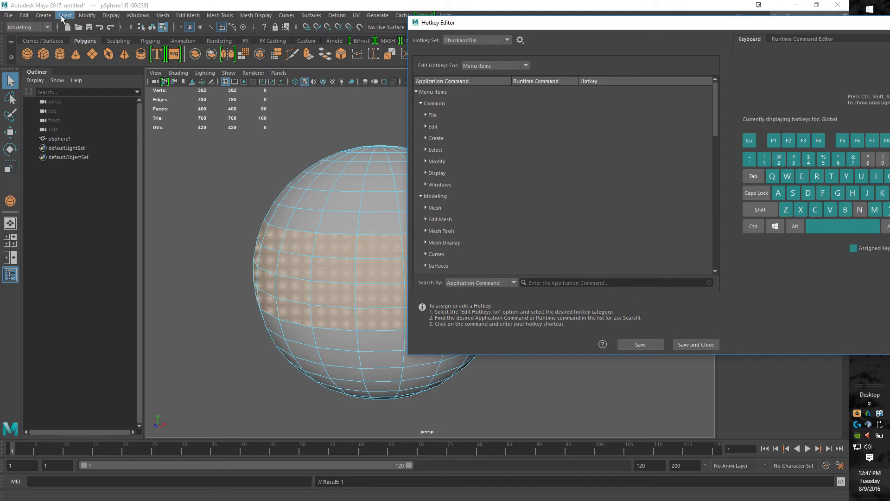
click(416, 93)
click(416, 93)
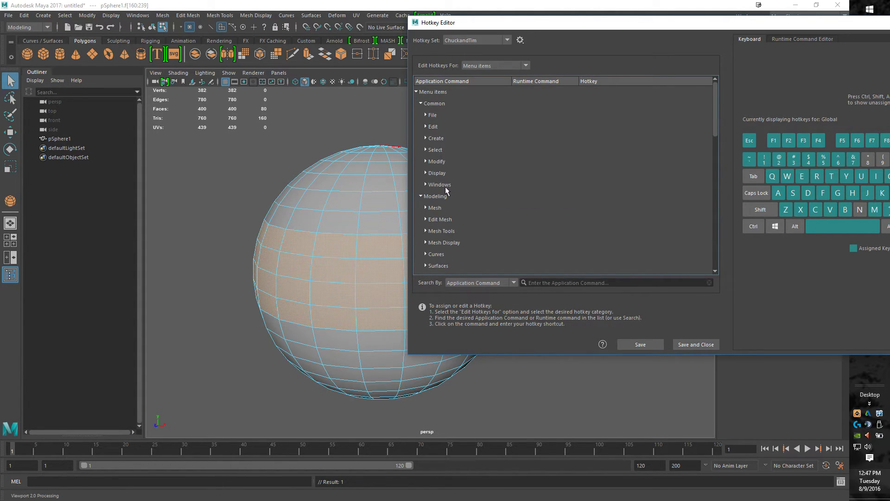
scroll(448, 212, down, 3)
scroll(450, 213, up, 3)
Step: Expand Select > Convert Selection to show its commands and assigned hotkeys
click(425, 149)
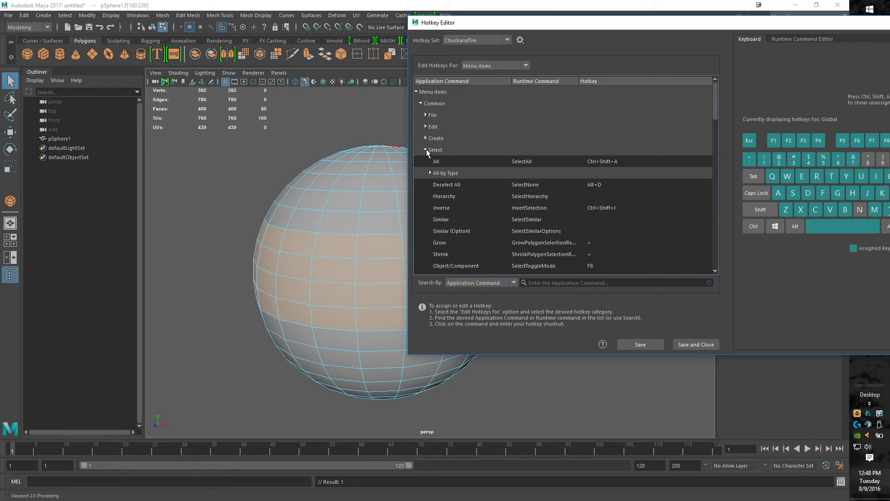
scroll(483, 220, down, 2)
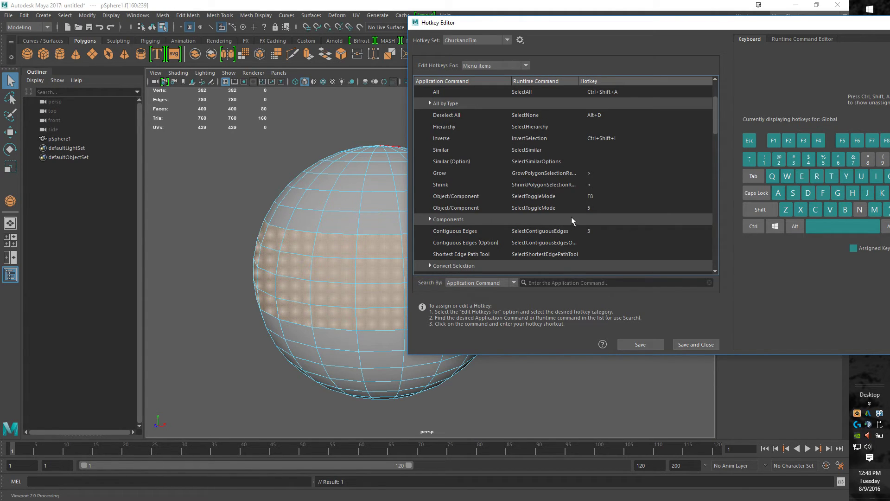
scroll(588, 219, down, 1)
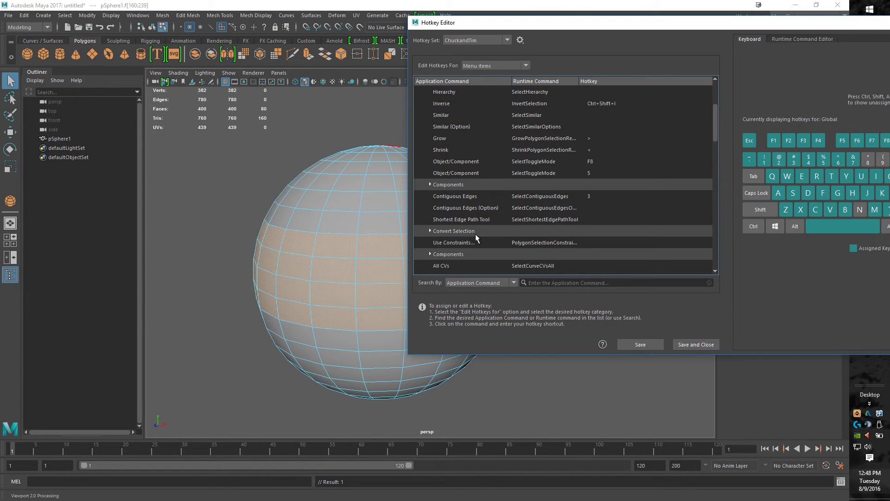
click(429, 230)
scroll(532, 238, down, 2)
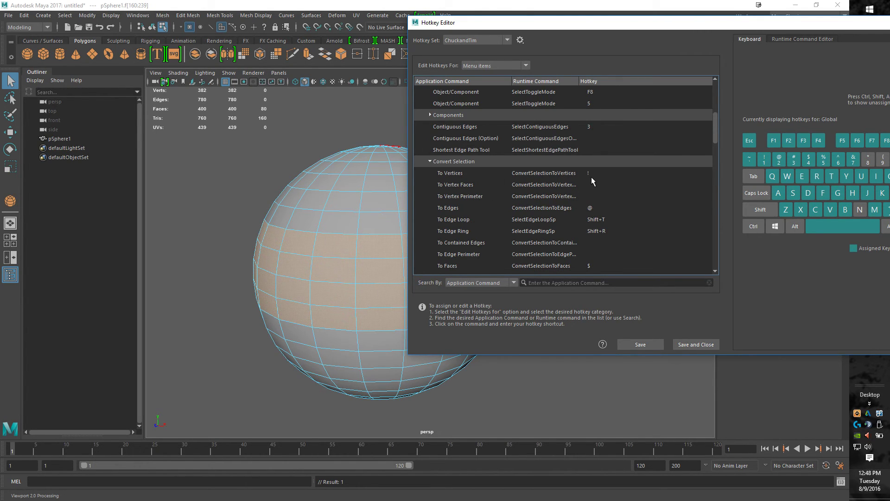
scroll(591, 177, down, 1)
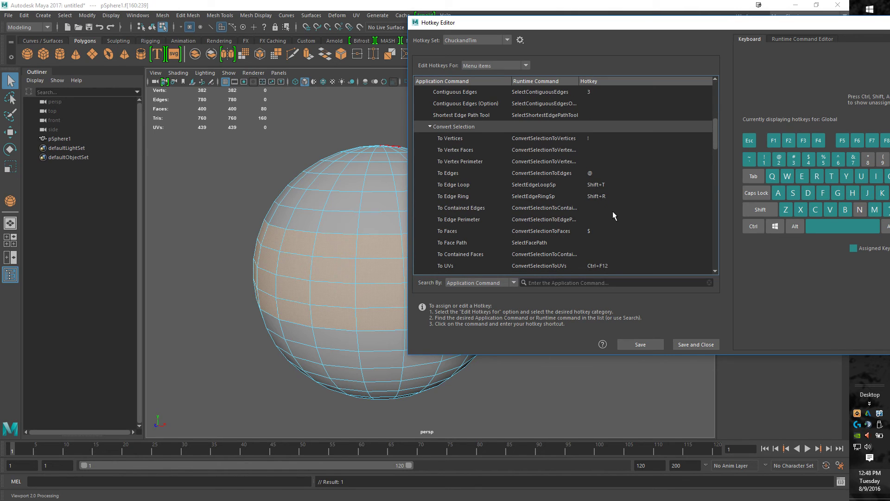